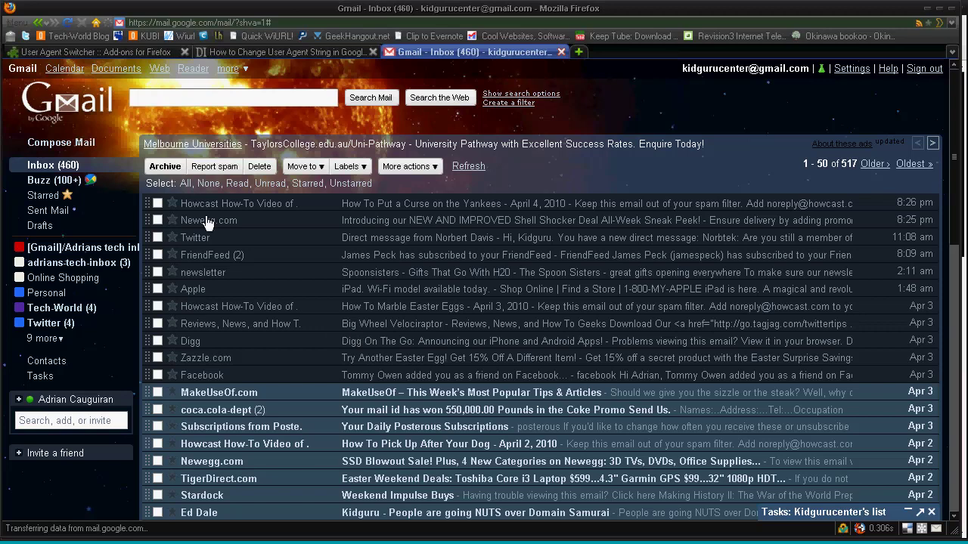
Step: Read the Chrome user-agent article's chrome.dll hex-editing steps down to its Google Reader screenshot
{"action": "left_click", "coordinate": [237, 57]}
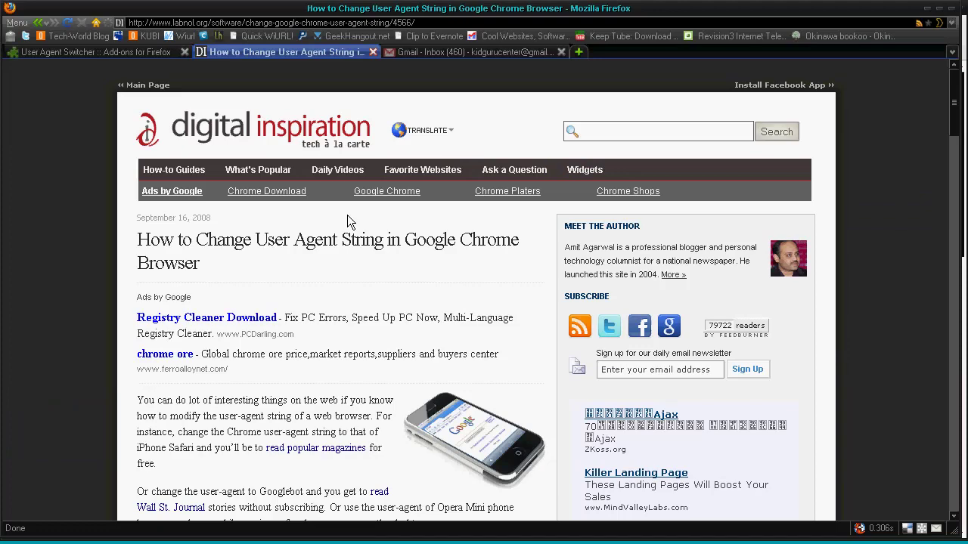
{"action": "scroll", "coordinate": [330, 299], "scroll_direction": "down", "scroll_amount": 10}
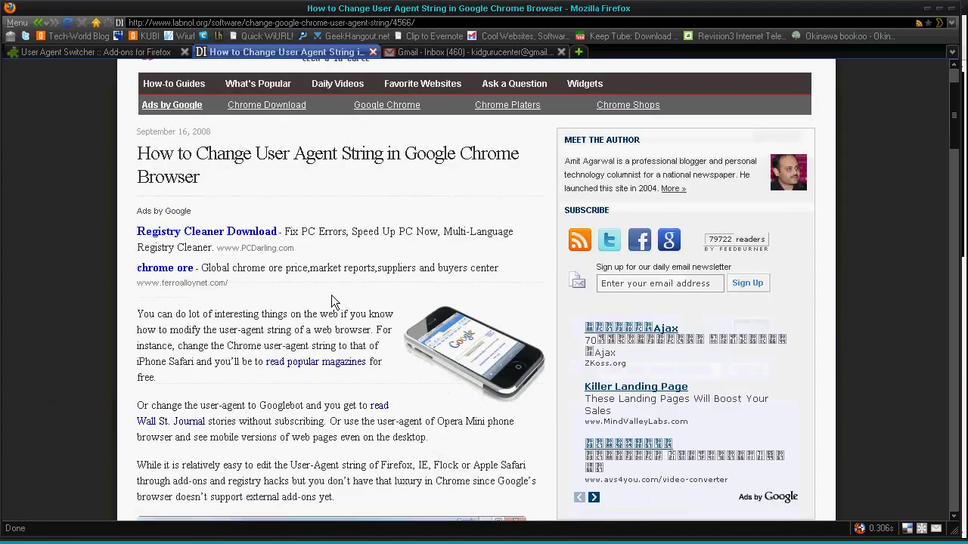
{"action": "scroll", "coordinate": [330, 295], "scroll_direction": "down", "scroll_amount": 5}
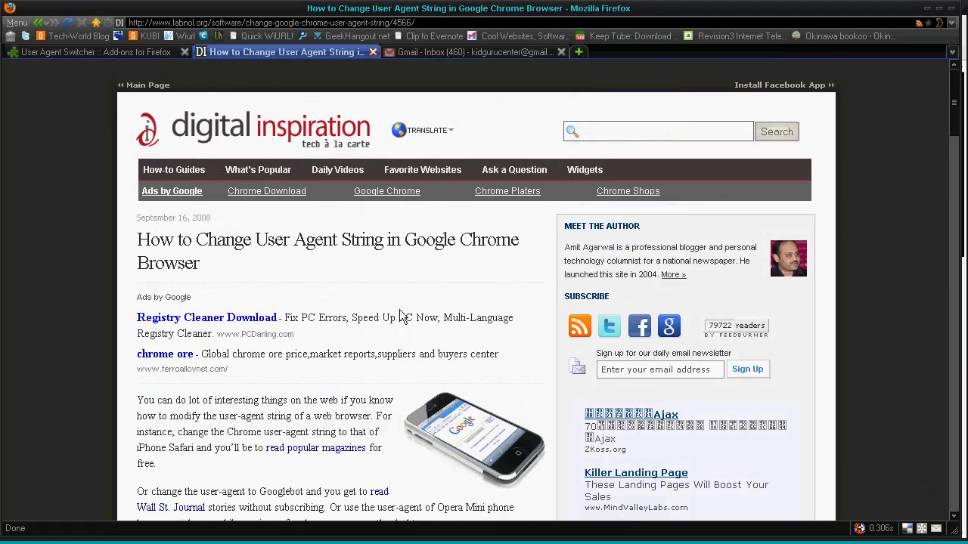
{"action": "left_click", "coordinate": [283, 22]}
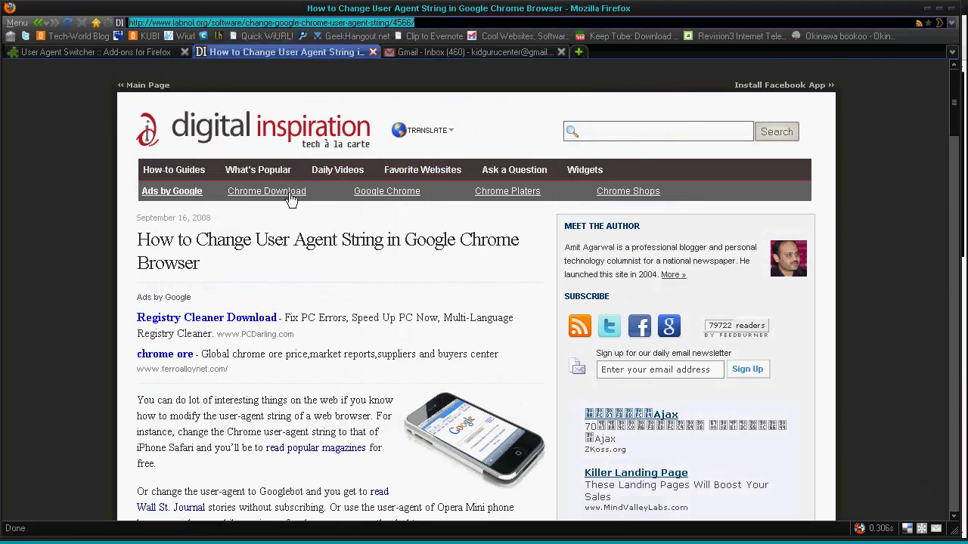
{"action": "scroll", "coordinate": [368, 313], "scroll_direction": "down", "scroll_amount": 15}
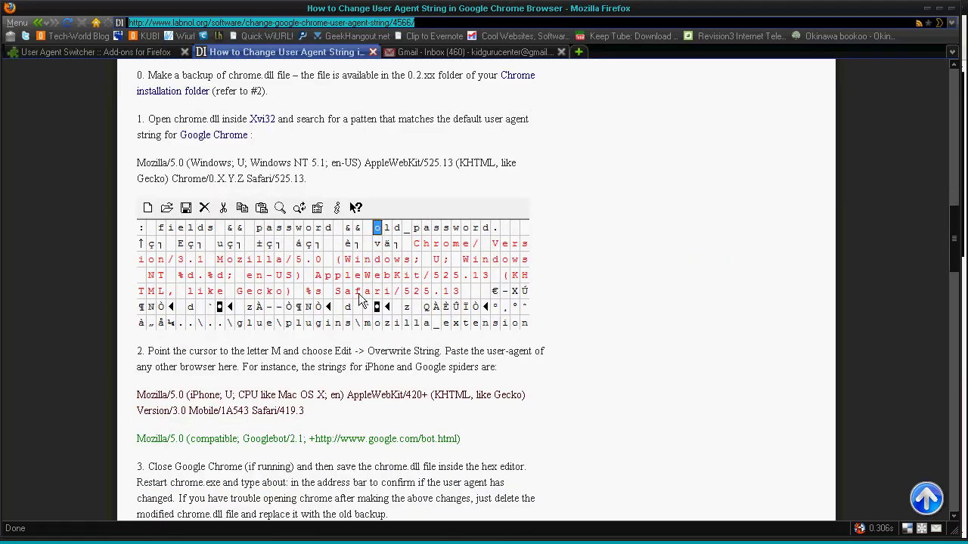
{"action": "scroll", "coordinate": [362, 278], "scroll_direction": "down", "scroll_amount": 10}
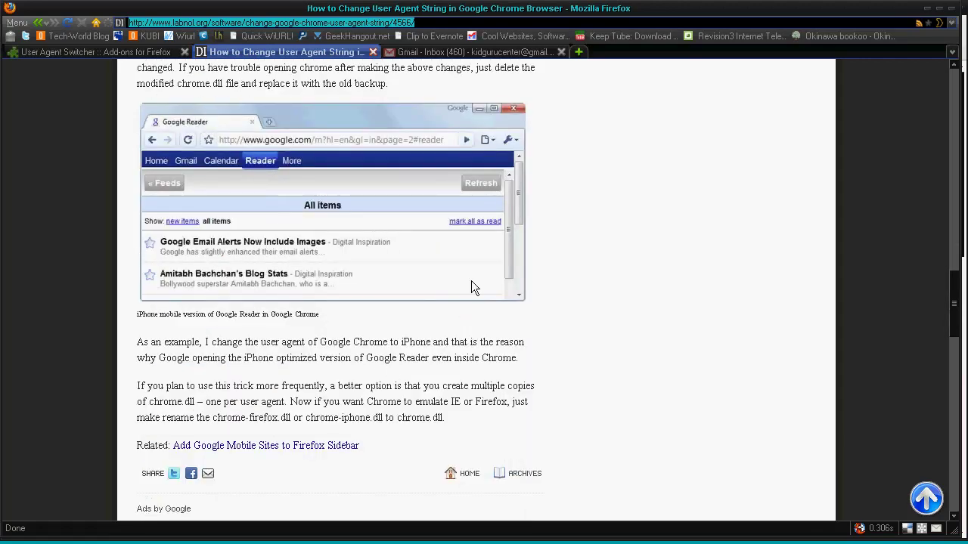
{"action": "scroll", "coordinate": [371, 379], "scroll_direction": "up", "scroll_amount": 15}
{"action": "scroll", "coordinate": [371, 378], "scroll_direction": "down", "scroll_amount": 10}
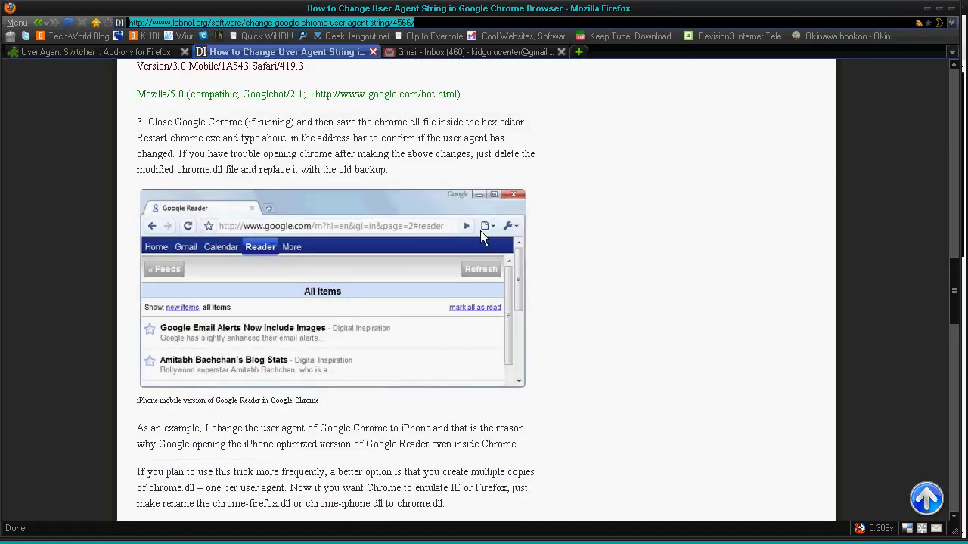
Step: Switch to the User Agent Switcher 0.7.2 add-on page on addons.mozilla.org
{"action": "left_click", "coordinate": [136, 54]}
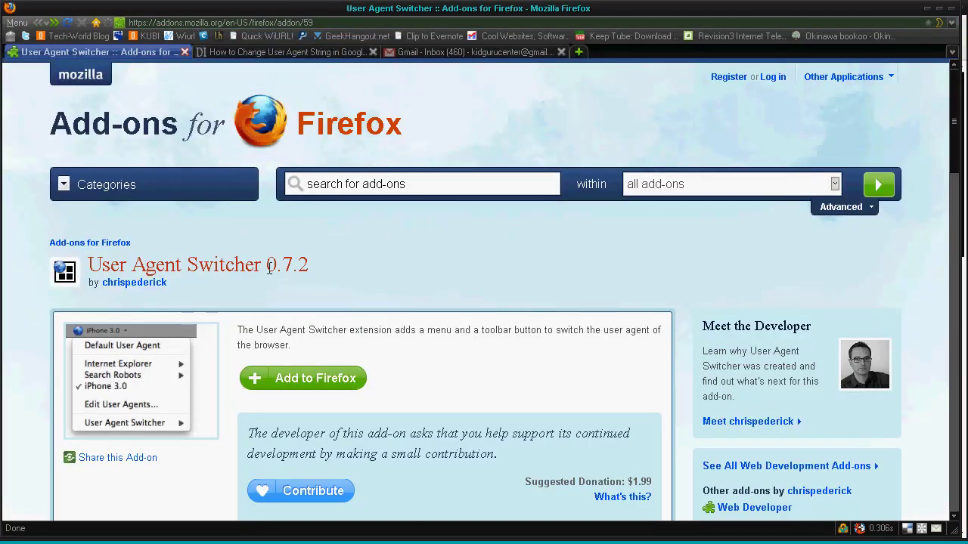
{"action": "left_click_drag", "start_coordinate": [269, 268], "coordinate": [86, 265]}
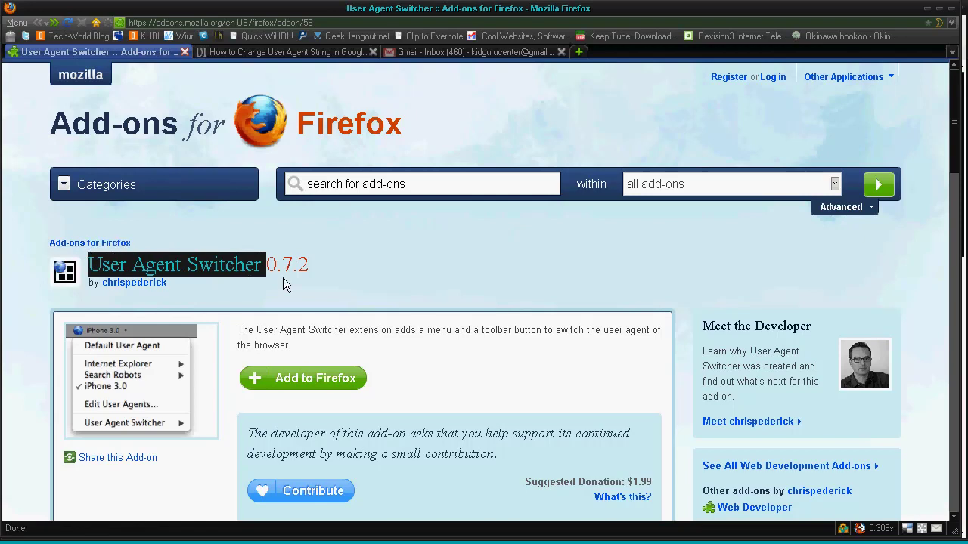
{"action": "left_click", "coordinate": [283, 277]}
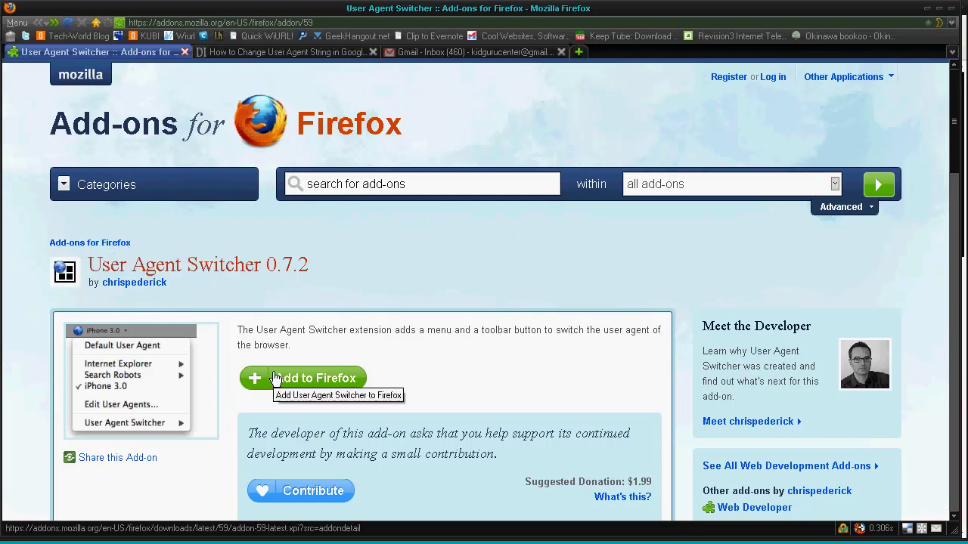
Step: Show the available user agents under Tools > Default User Agent
{"action": "left_click", "coordinate": [17, 22]}
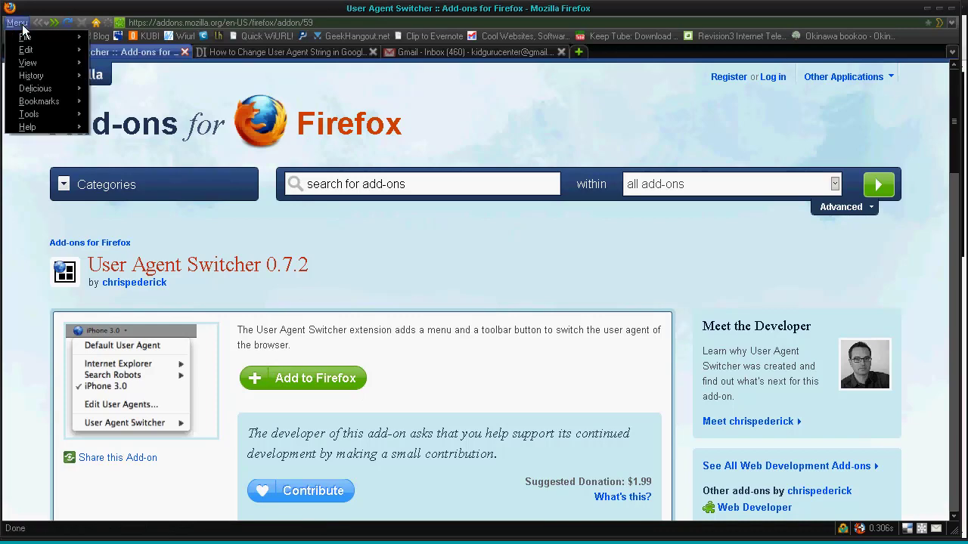
{"action": "mouse_move", "coordinate": [32, 114]}
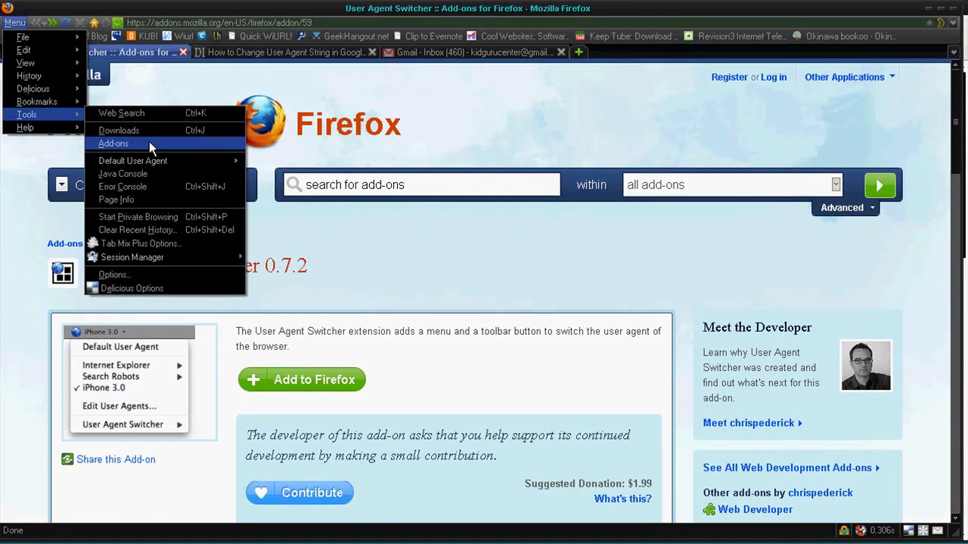
{"action": "mouse_move", "coordinate": [147, 161]}
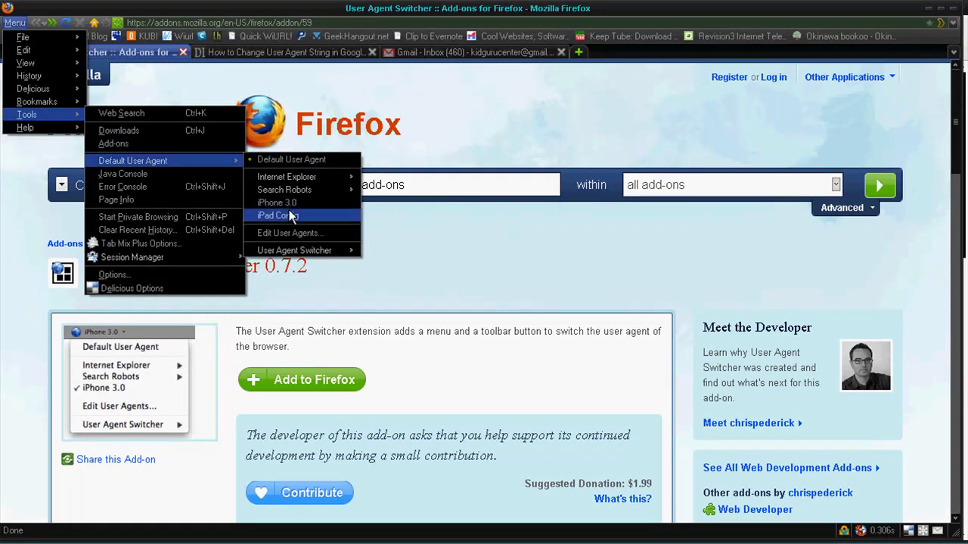
Step: Delete the existing iPad Config user agent in Edit User Agents
{"action": "left_click", "coordinate": [318, 232]}
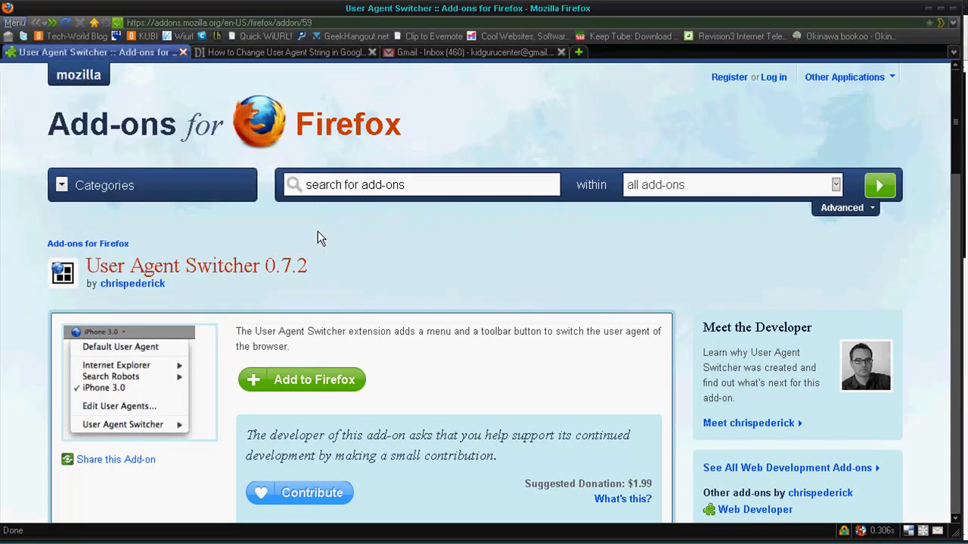
{"action": "left_click", "coordinate": [352, 248]}
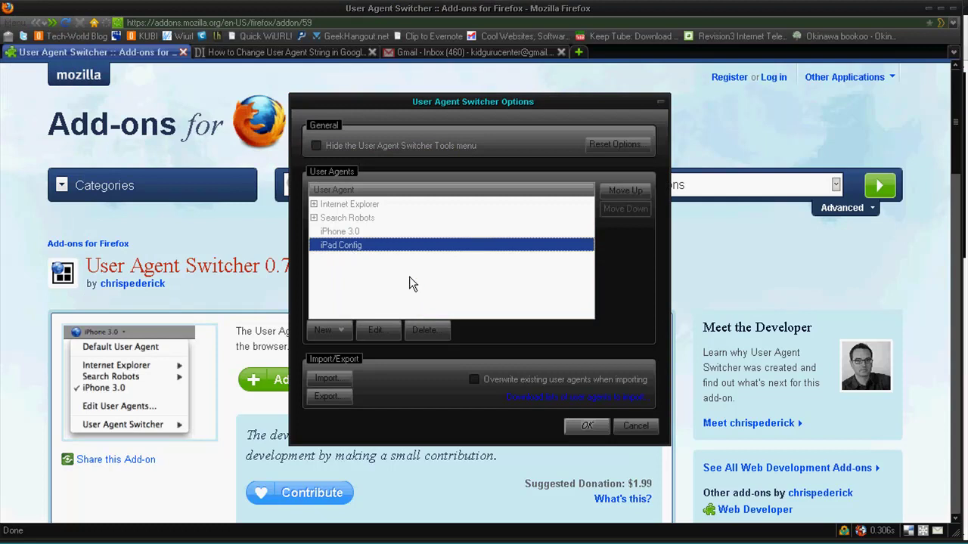
{"action": "left_click", "coordinate": [422, 325]}
{"action": "left_click", "coordinate": [452, 292]}
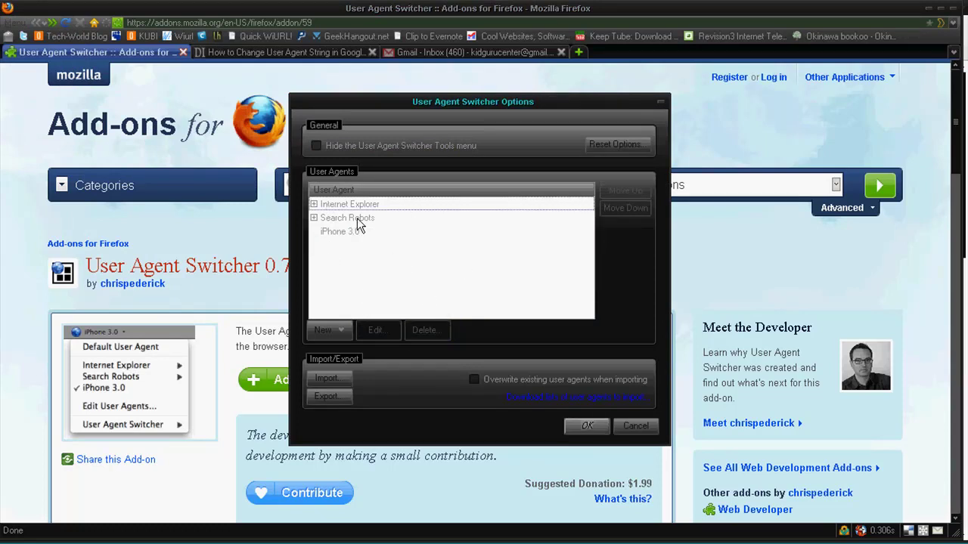
Step: Create a new user agent described as 'iPad' and clear its User Agent field
{"action": "left_click", "coordinate": [334, 333]}
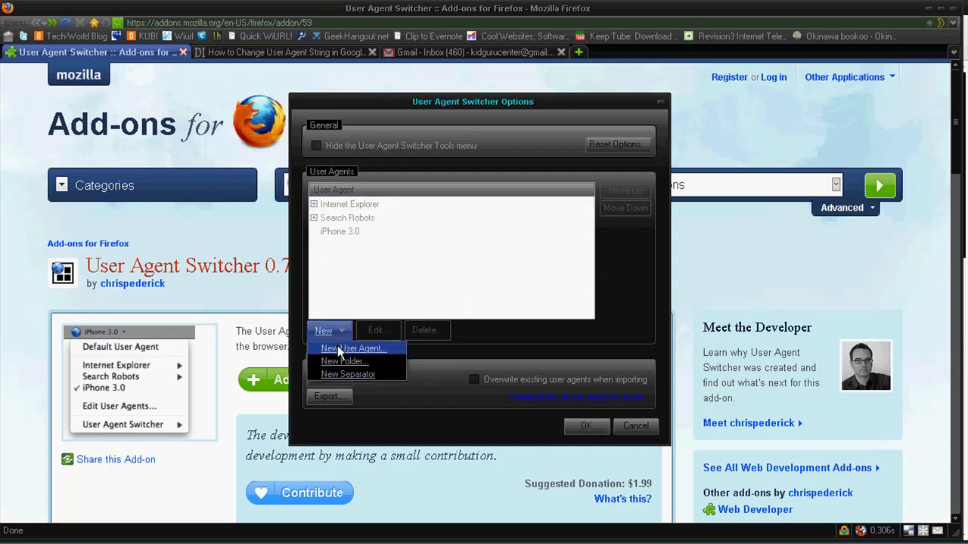
{"action": "left_click", "coordinate": [338, 349]}
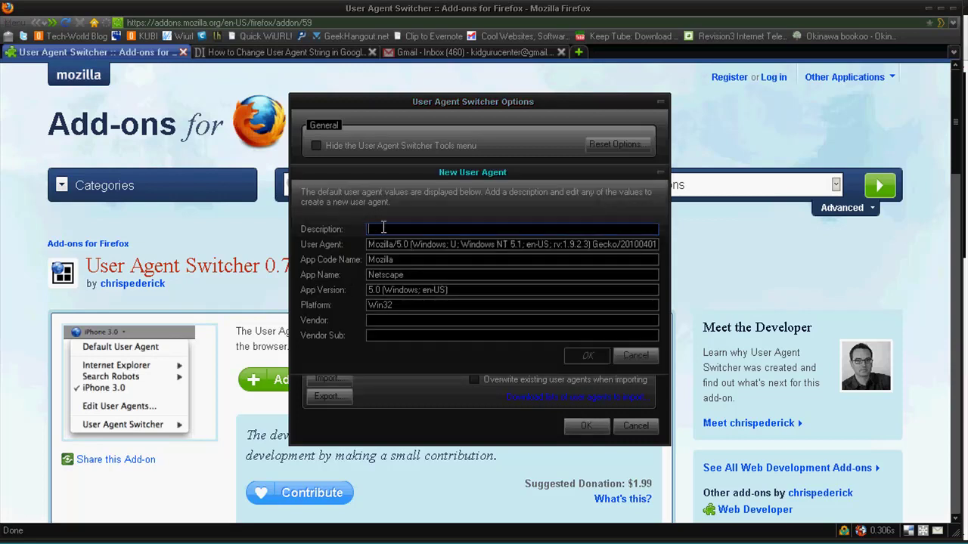
{"action": "type", "text": "iPad"}
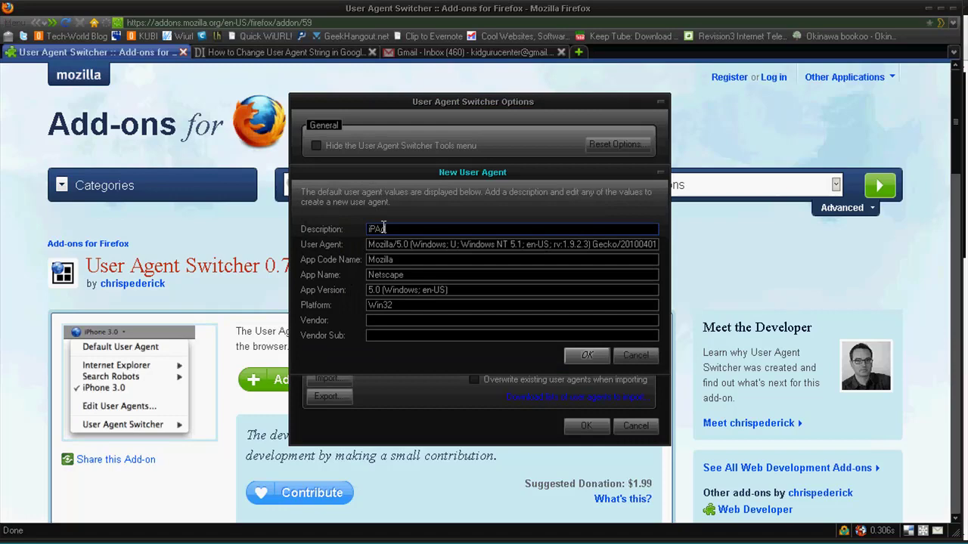
{"action": "key", "text": "Tab"}
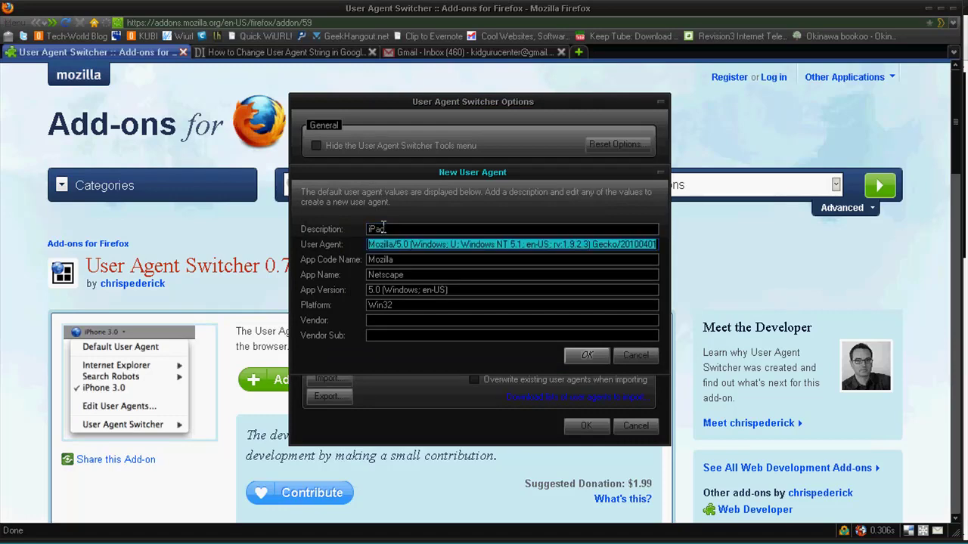
{"action": "key", "text": "BackSpace"}
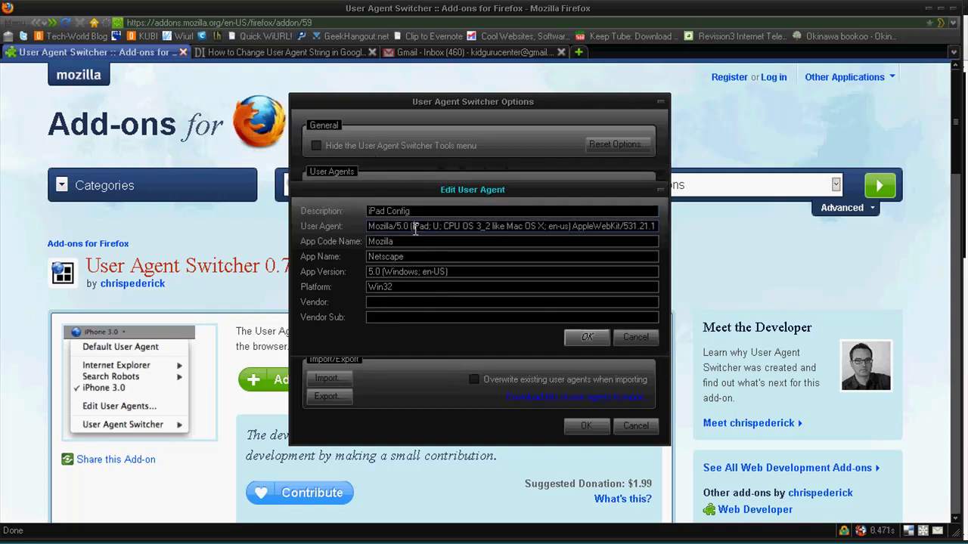
Step: Replace the User Agent field with the pasted iPad Mozilla/5.0 (iPad; U; CPU OS 3_2…) string
{"action": "double_click", "coordinate": [418, 226]}
{"action": "key", "text": "ctrl+a"}
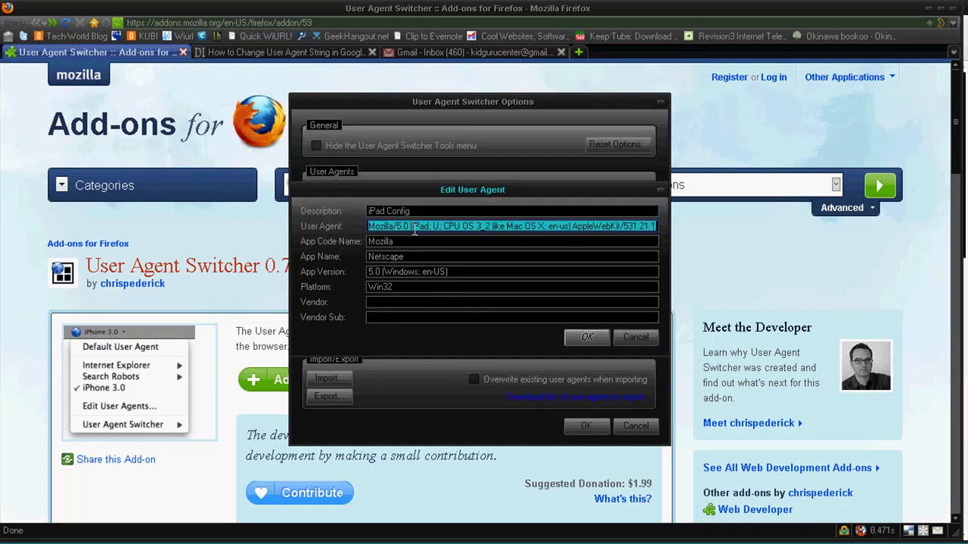
{"action": "key", "text": "BackSpace"}
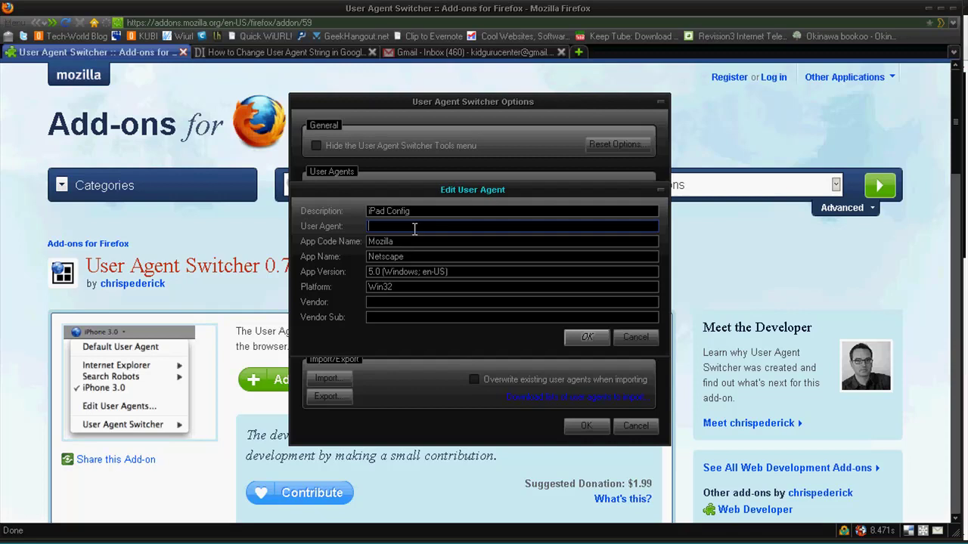
{"action": "type", "text": "Mozilla/5.0 (iPad; U; CPU OS 3_2 like Mac OS X; en-us) AppleWebKit/531.21.10 (KHTML, like Gecko) Version/4.0.4 Mobile/7B334b Safari/531.21.10"}
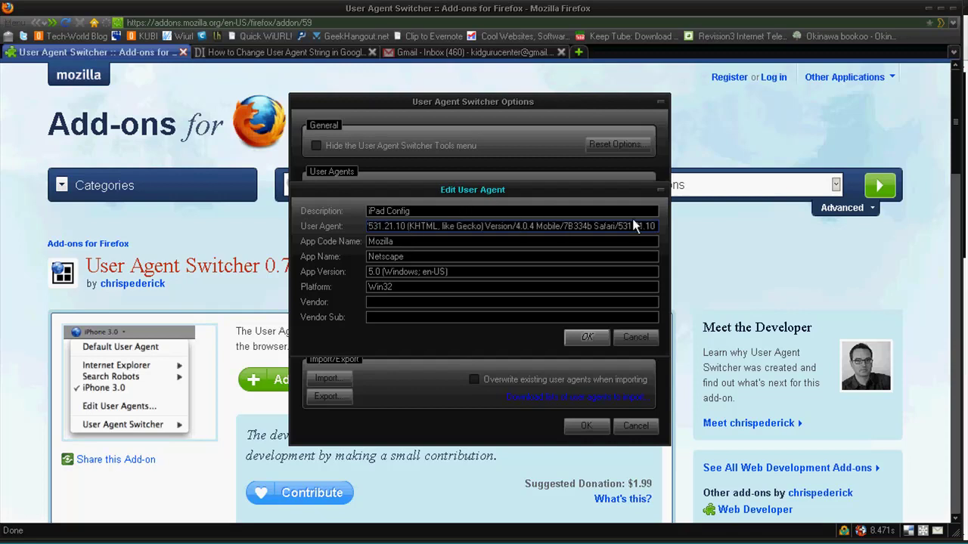
{"action": "key", "text": "ctrl+a"}
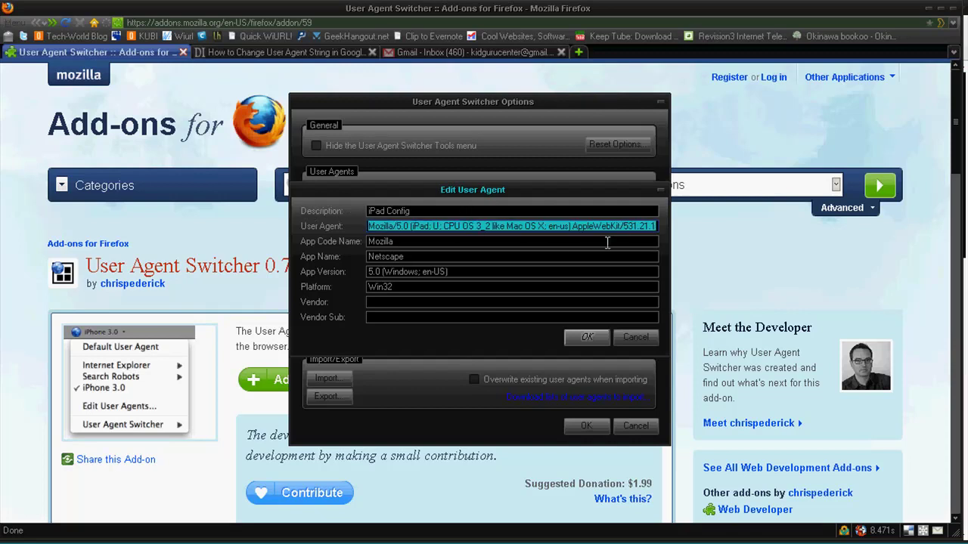
Step: Save the iPad Config entry and close the User Agent Switcher options
{"action": "left_click", "coordinate": [602, 344]}
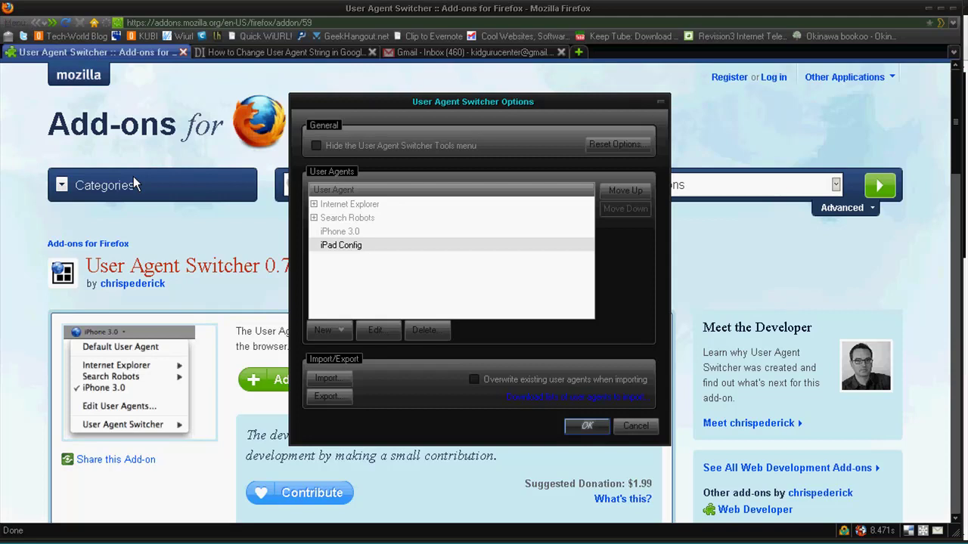
{"action": "key", "text": "Return"}
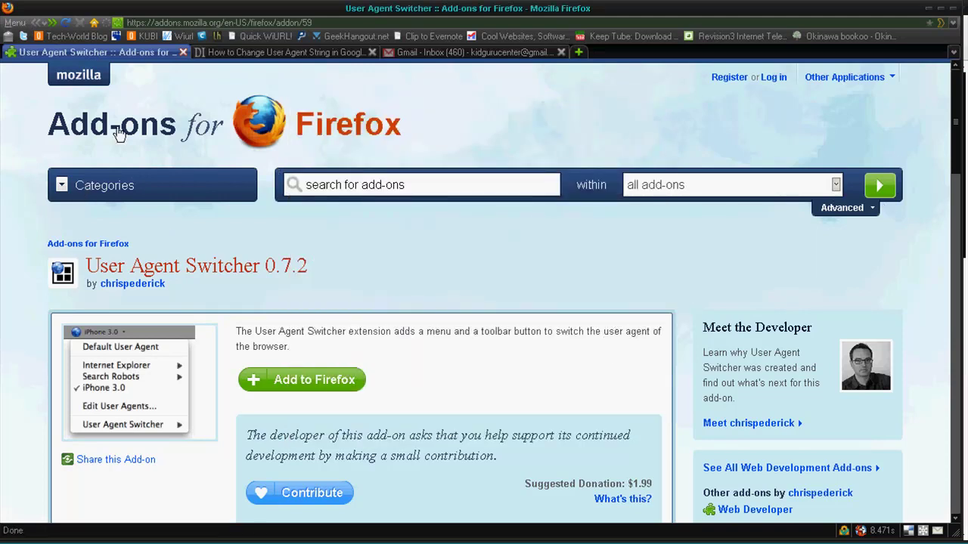
{"action": "left_click", "coordinate": [17, 26]}
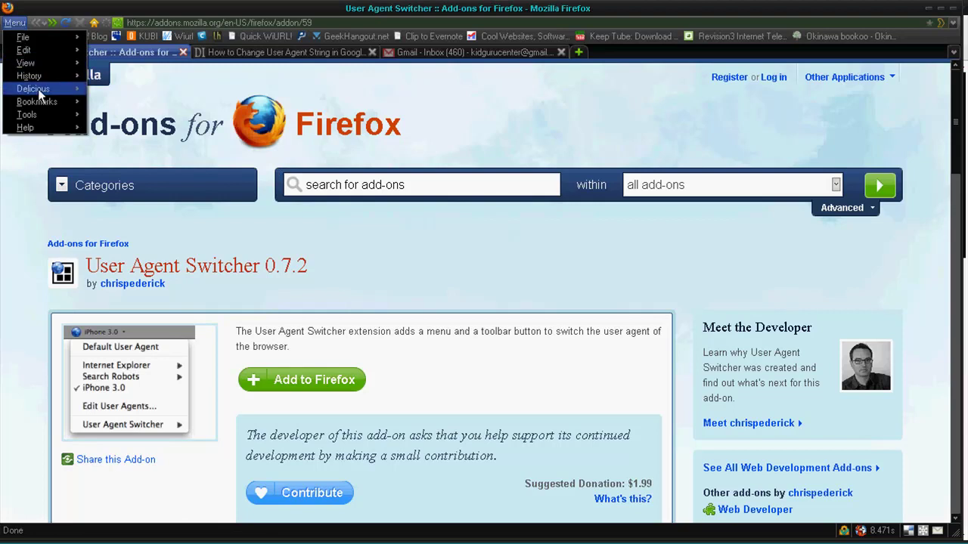
Step: Set Firefox's default user agent to iPad Config
{"action": "mouse_move", "coordinate": [41, 113]}
{"action": "mouse_move", "coordinate": [157, 163]}
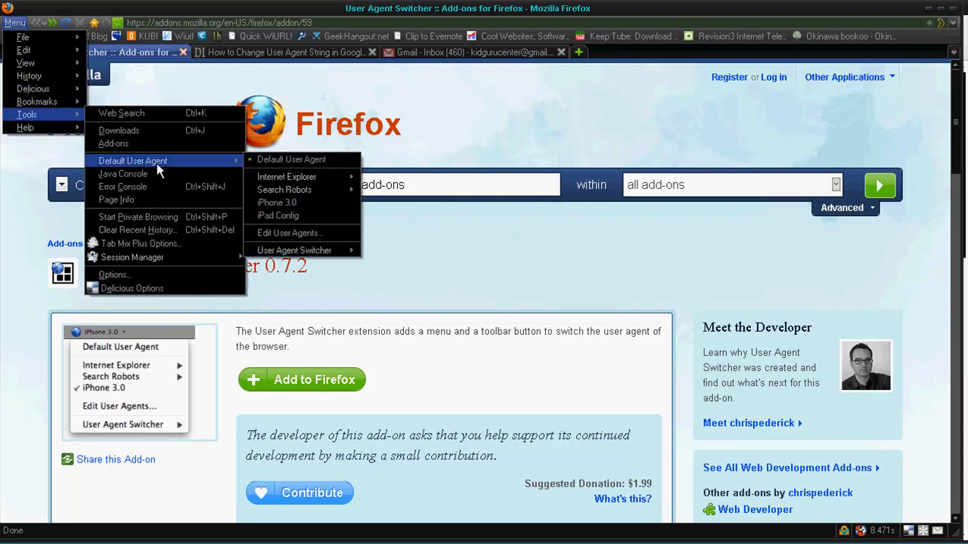
{"action": "left_click", "coordinate": [316, 217]}
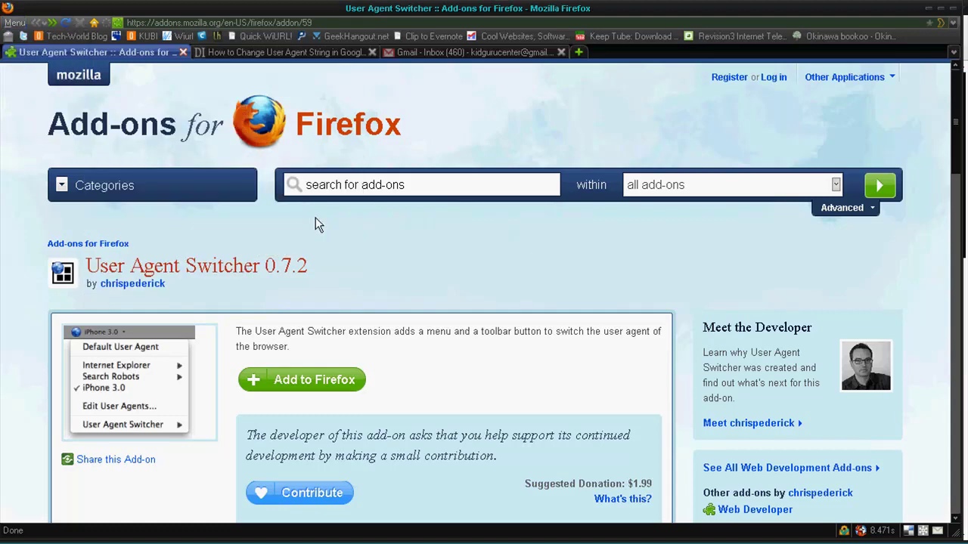
Step: Reload Gmail as an iPad and step through to the Newegg and Twitter messages
{"action": "left_click", "coordinate": [491, 52]}
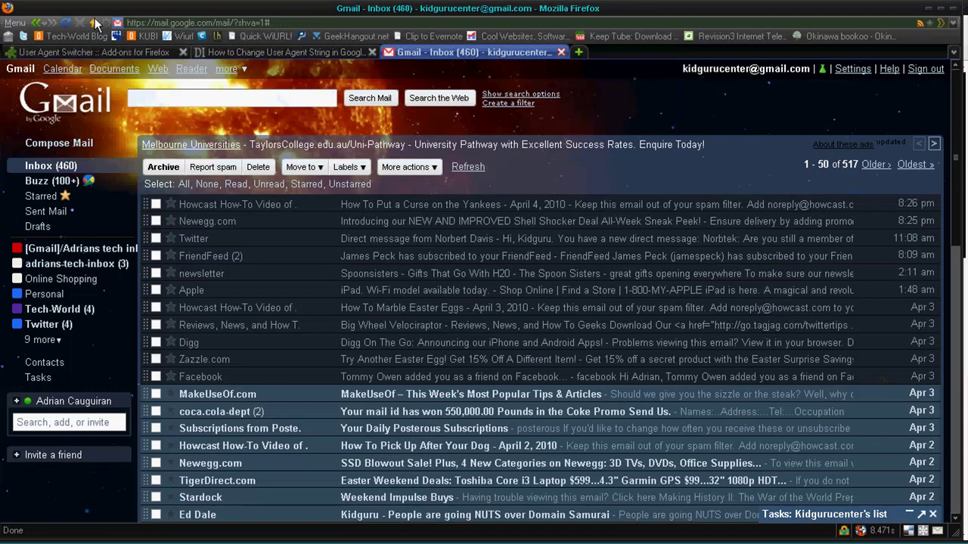
{"action": "left_click", "coordinate": [65, 22]}
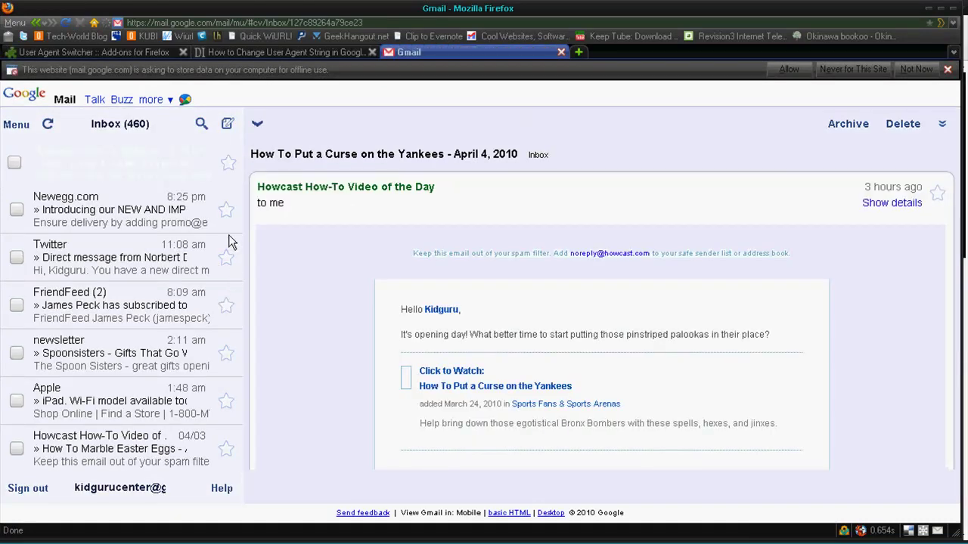
{"action": "left_click", "coordinate": [257, 124]}
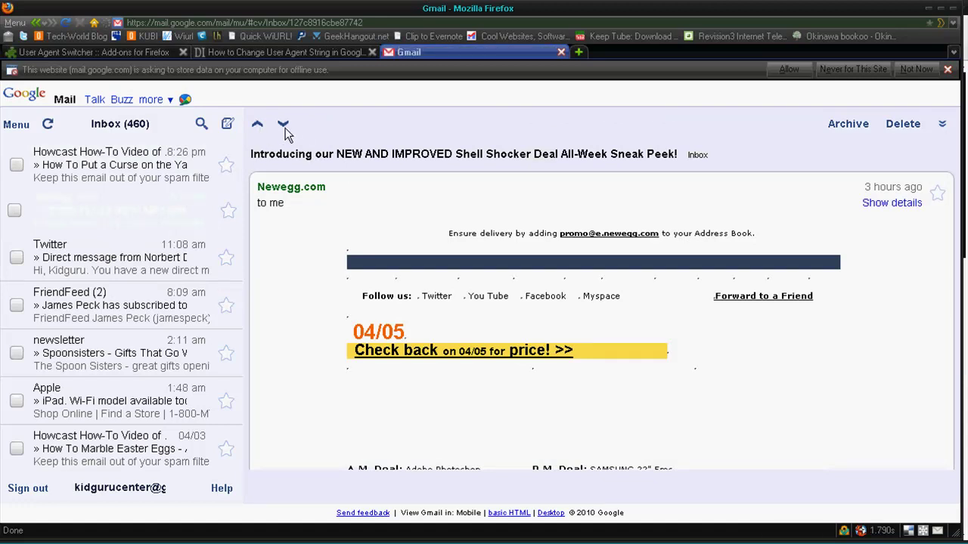
{"action": "left_click", "coordinate": [282, 125]}
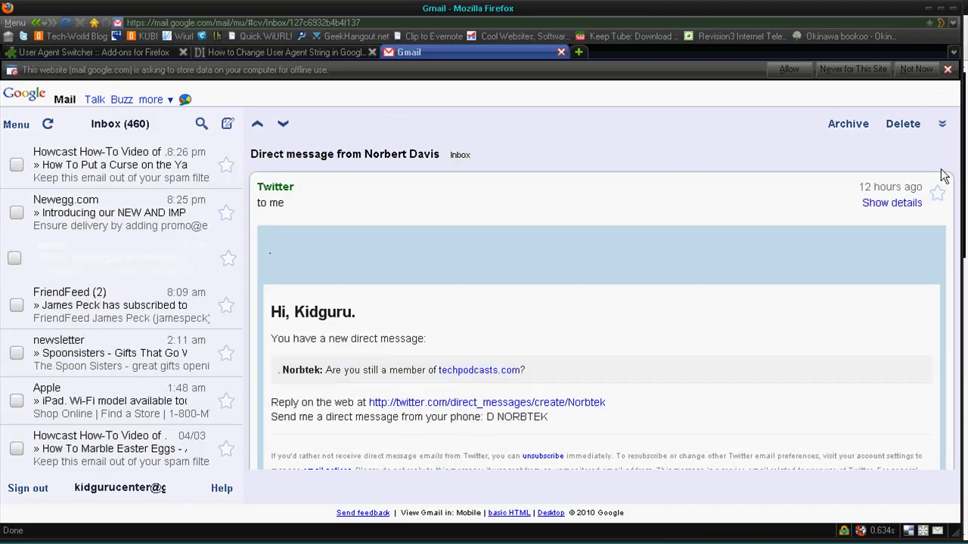
Step: Dismiss Gmail's offline-storage prompt and close the message actions list
{"action": "left_click", "coordinate": [947, 69]}
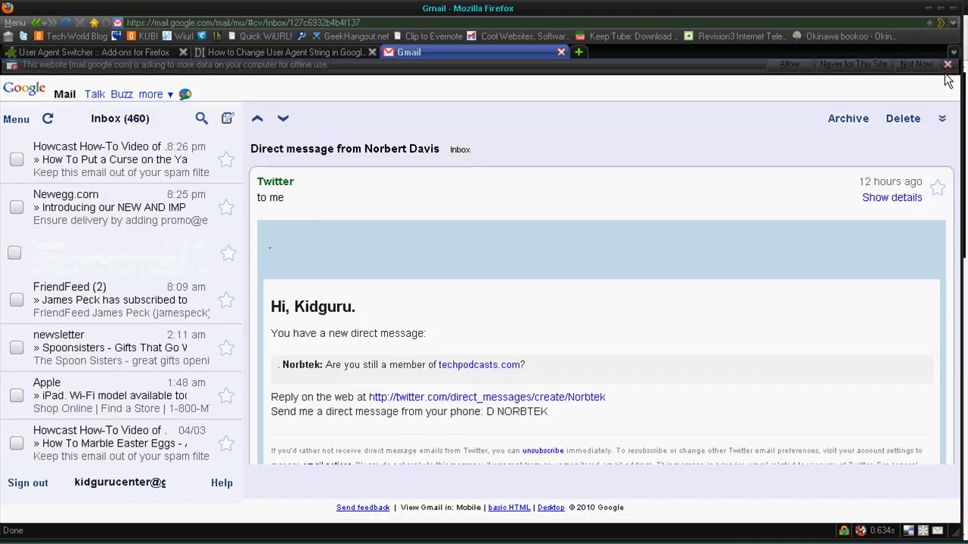
{"action": "left_click", "coordinate": [942, 102]}
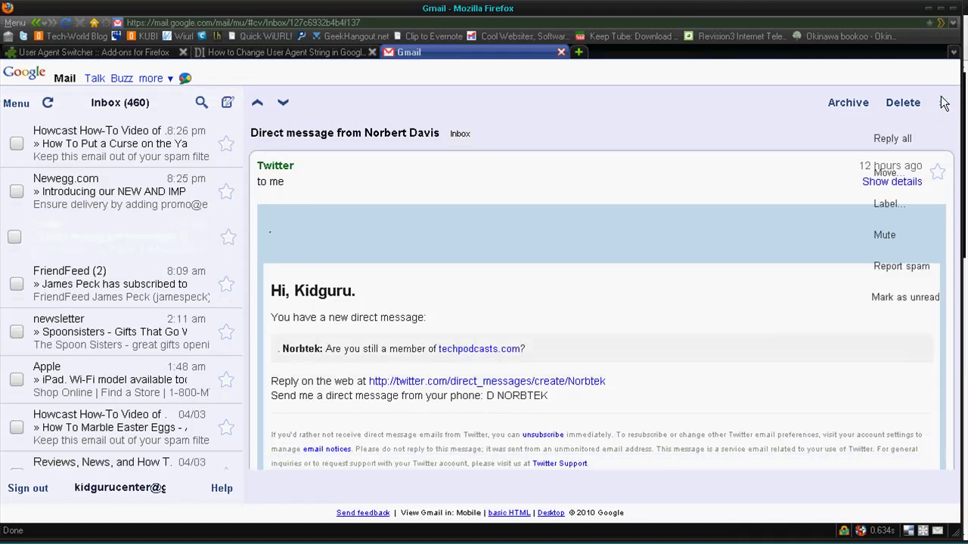
{"action": "left_click", "coordinate": [942, 102]}
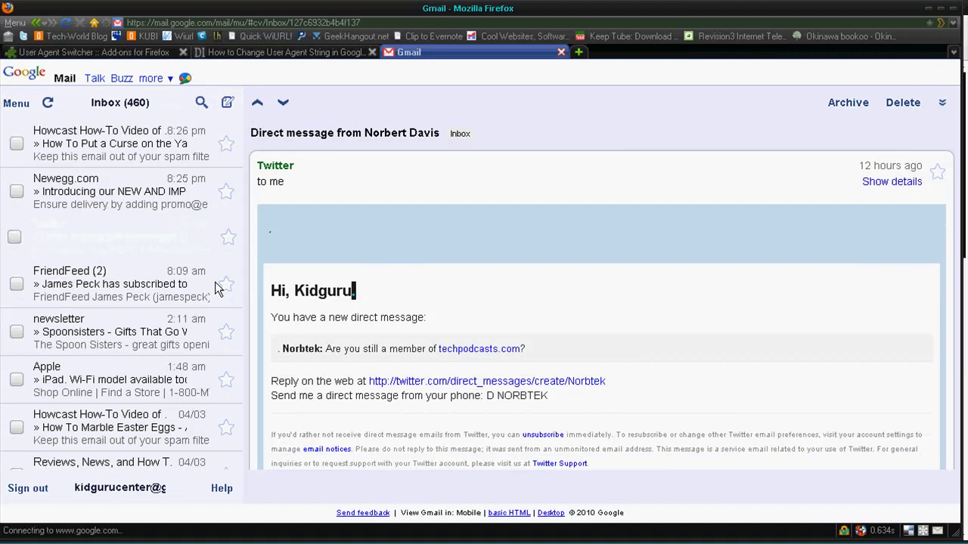
Step: Open Google Reader from Gmail's more ▾ menu and scroll its All items list
{"action": "left_click", "coordinate": [169, 80]}
{"action": "left_click", "coordinate": [171, 192]}
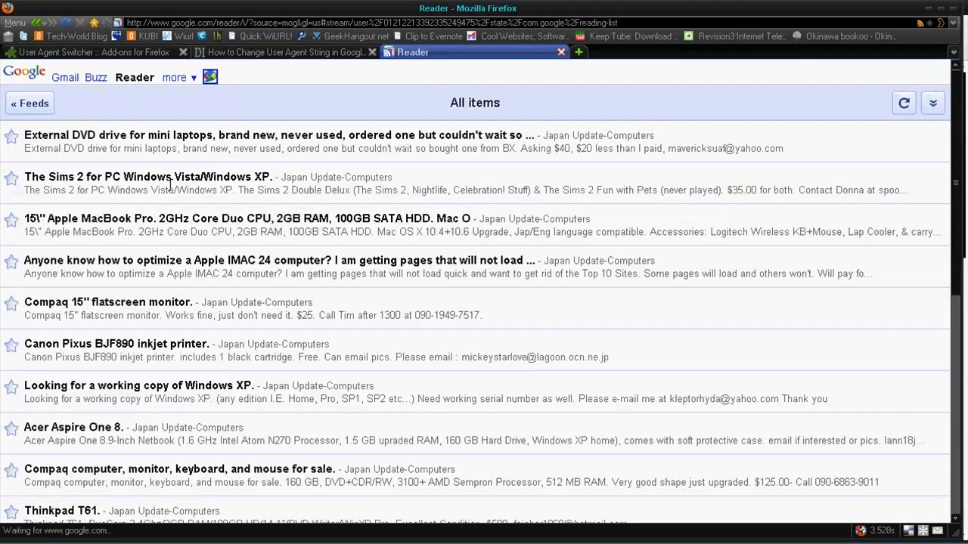
{"action": "scroll", "coordinate": [199, 202], "scroll_direction": "down", "scroll_amount": 10}
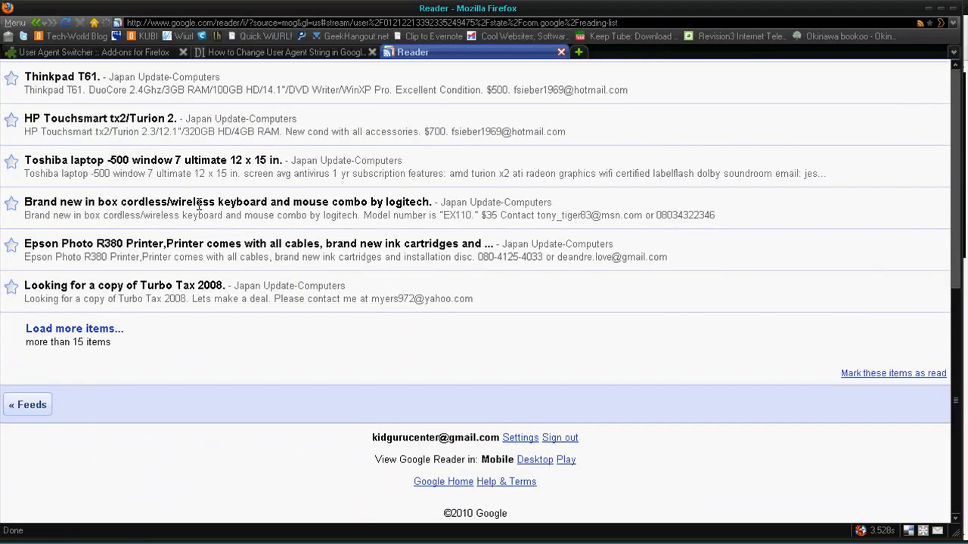
{"action": "scroll", "coordinate": [199, 203], "scroll_direction": "up", "scroll_amount": 10}
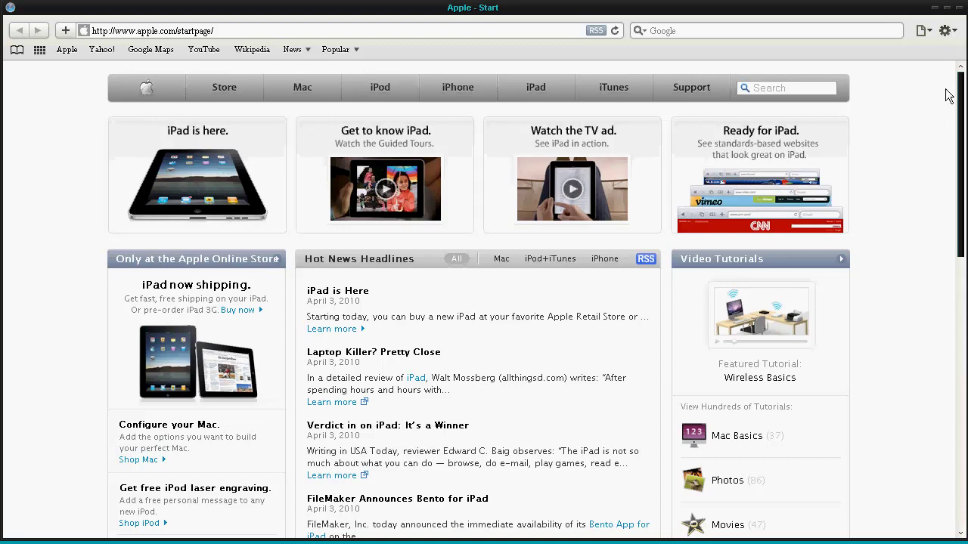
{"action": "left_click", "coordinate": [945, 30]}
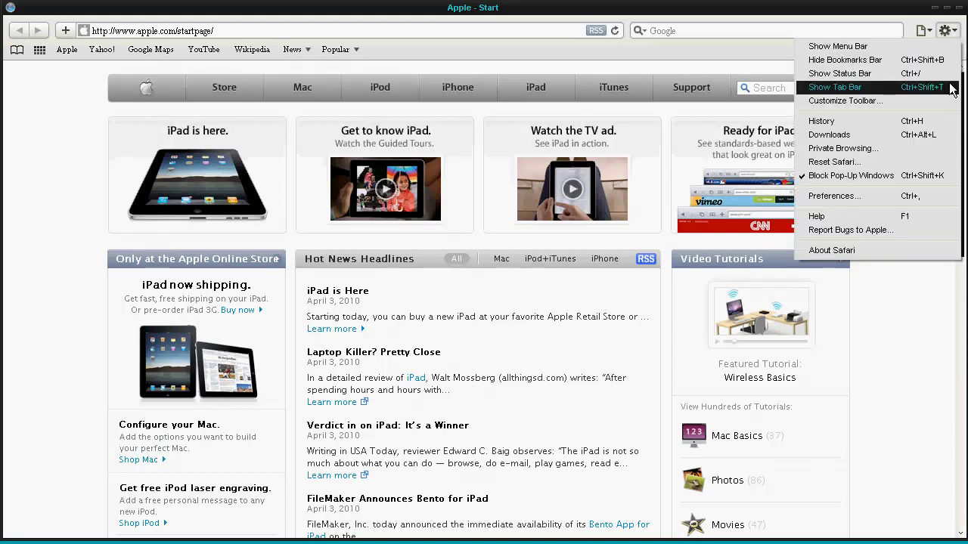
{"action": "left_click", "coordinate": [825, 195]}
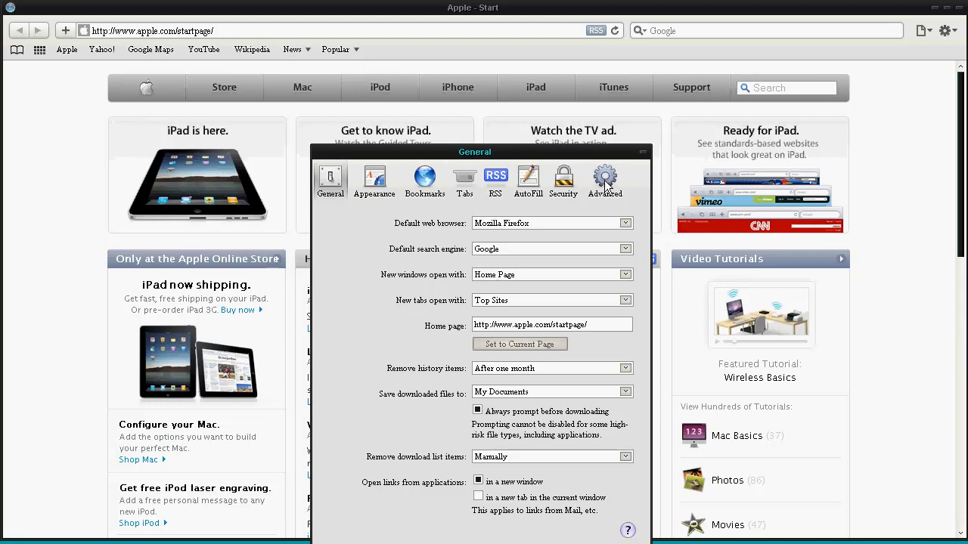
{"action": "left_click", "coordinate": [605, 182]}
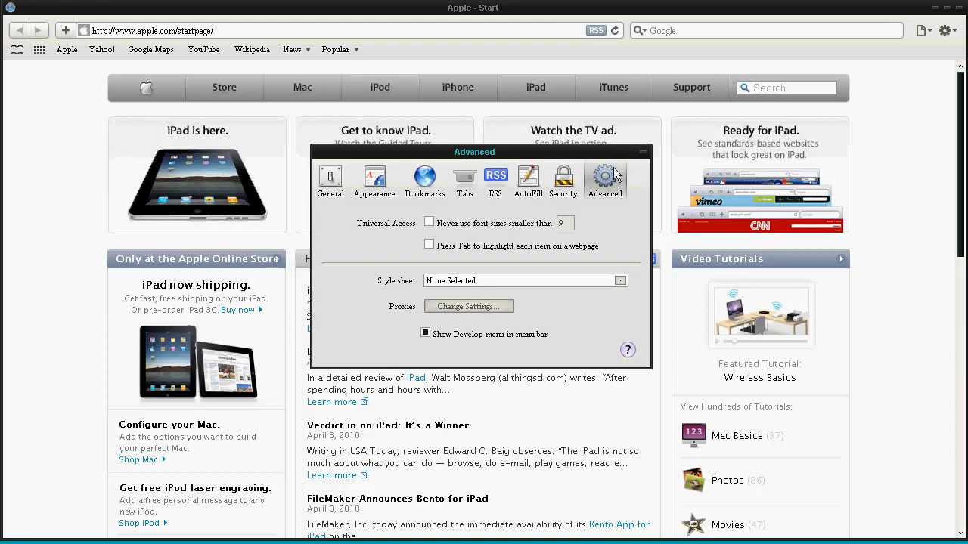
{"action": "left_click", "coordinate": [643, 153]}
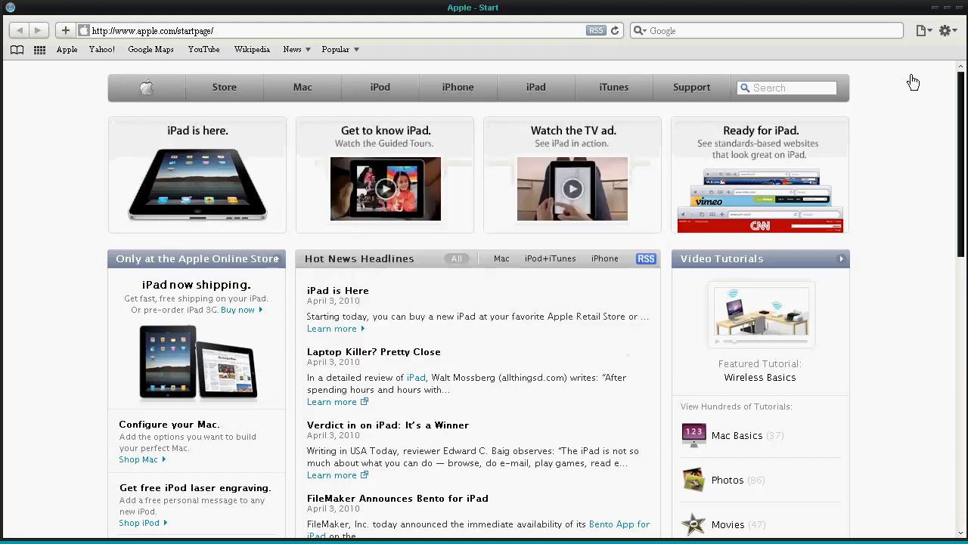
Step: Set Safari's Develop > User Agent > Other… to the pasted iPad Mozilla/5.0 string
{"action": "left_click", "coordinate": [928, 37]}
{"action": "mouse_move", "coordinate": [874, 204]}
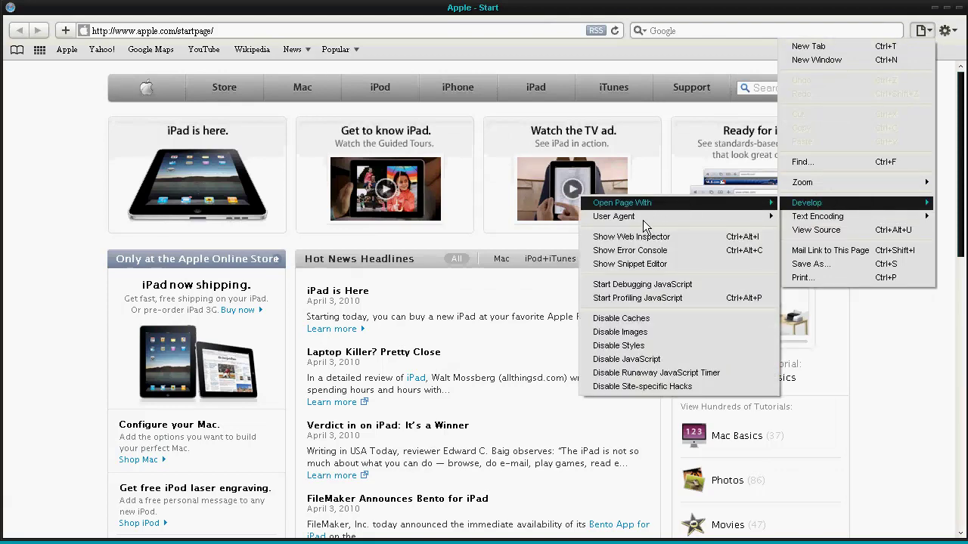
{"action": "mouse_move", "coordinate": [643, 220]}
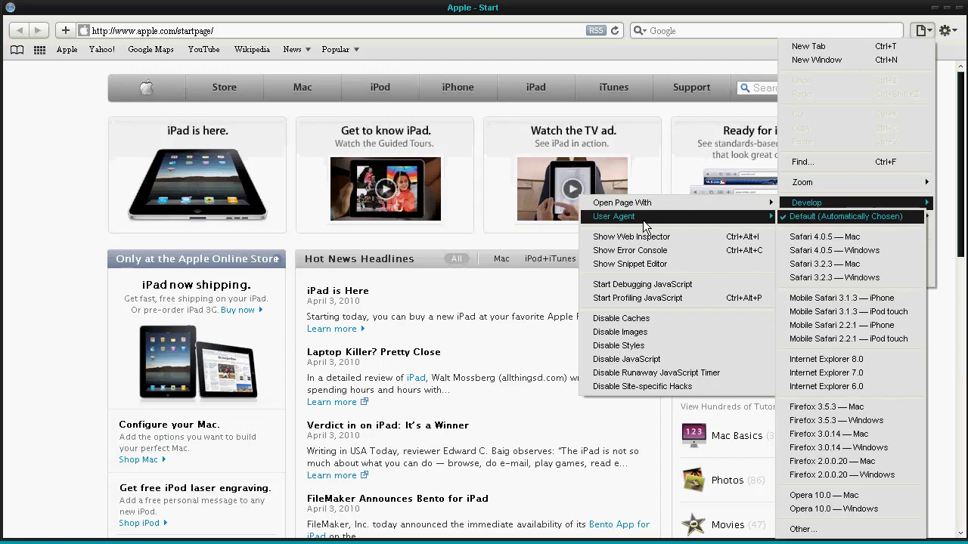
{"action": "left_click", "coordinate": [852, 534]}
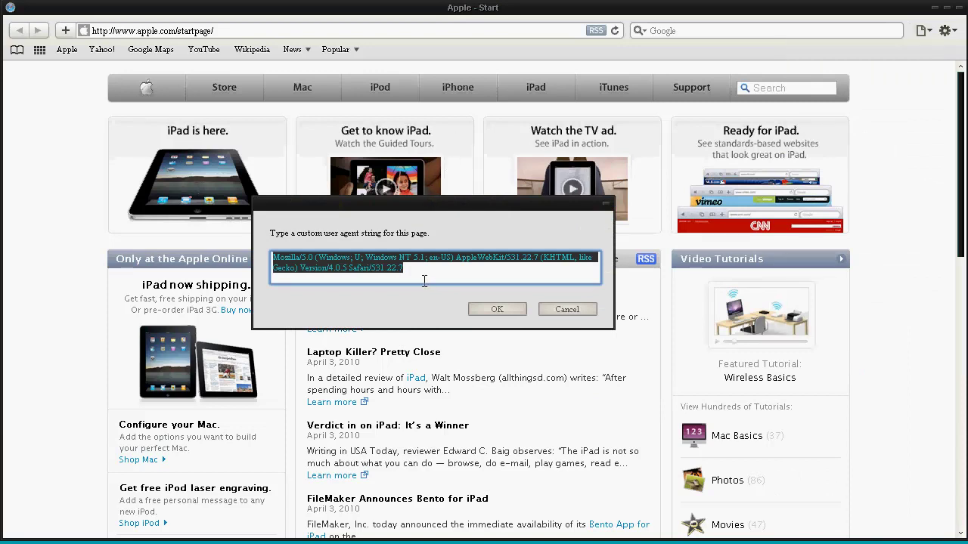
{"action": "type", "text": "Mozilla/5.0 (iPad; U; CPU OS 3_2 like Mac OS X; en-us) AppleWebKit/531.21.10 (KHTML, like Gecko) Version/4.0.4 Mobile/7B334b Safari/531.21.10"}
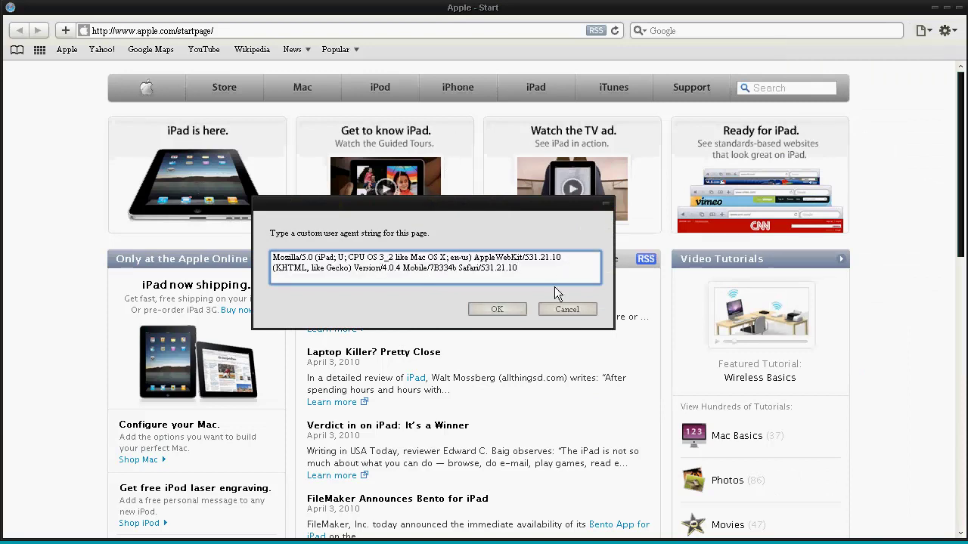
{"action": "left_click", "coordinate": [497, 310]}
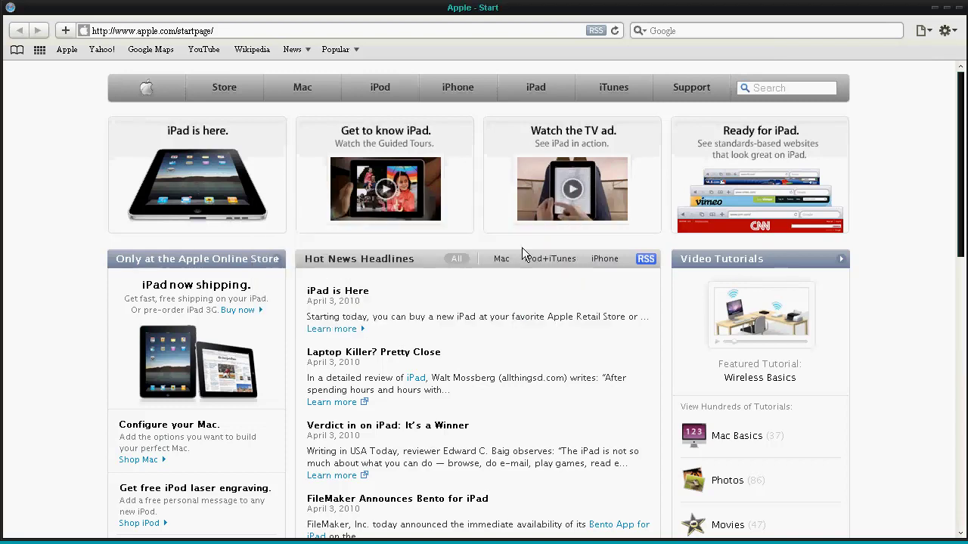
Step: Load gmail.com from Safari's address bar
{"action": "left_click", "coordinate": [255, 30]}
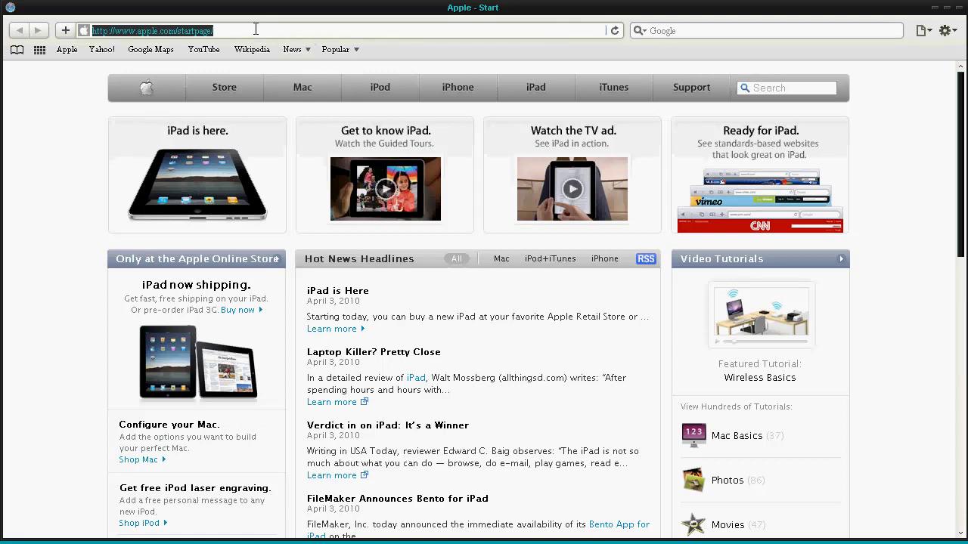
{"action": "type", "text": "gmail.com"}
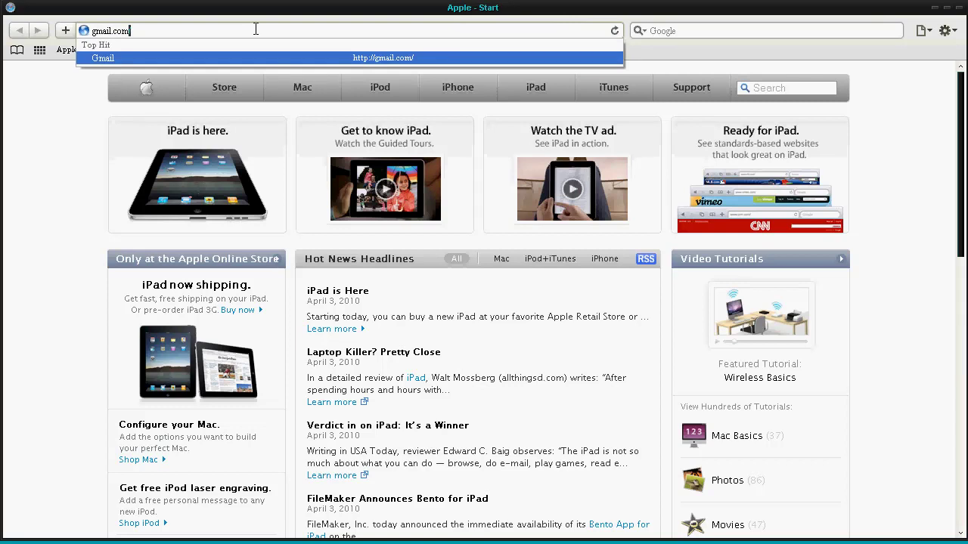
{"action": "key", "text": "Return"}
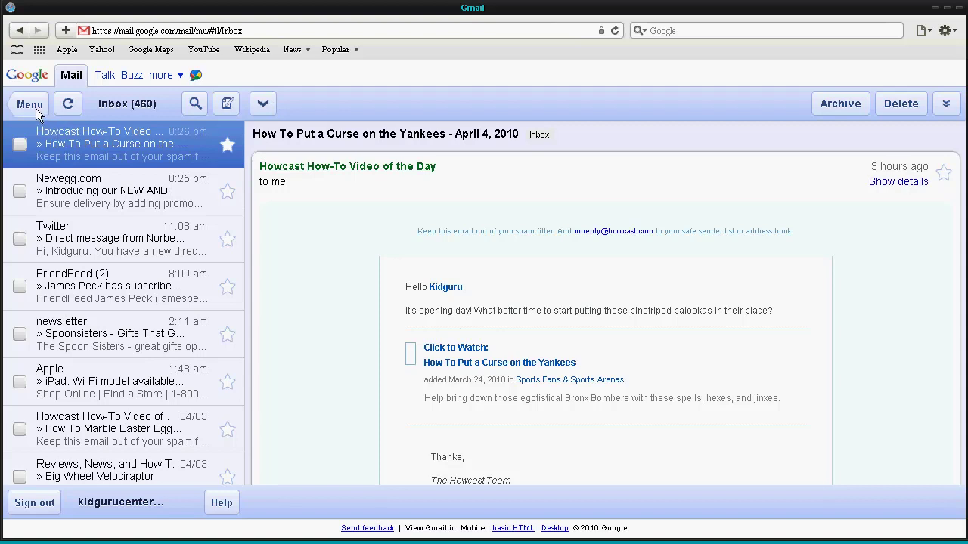
Step: Show Gmail's mail folder list, then open Google Calendar from the more ▾ menu
{"action": "left_click", "coordinate": [30, 105]}
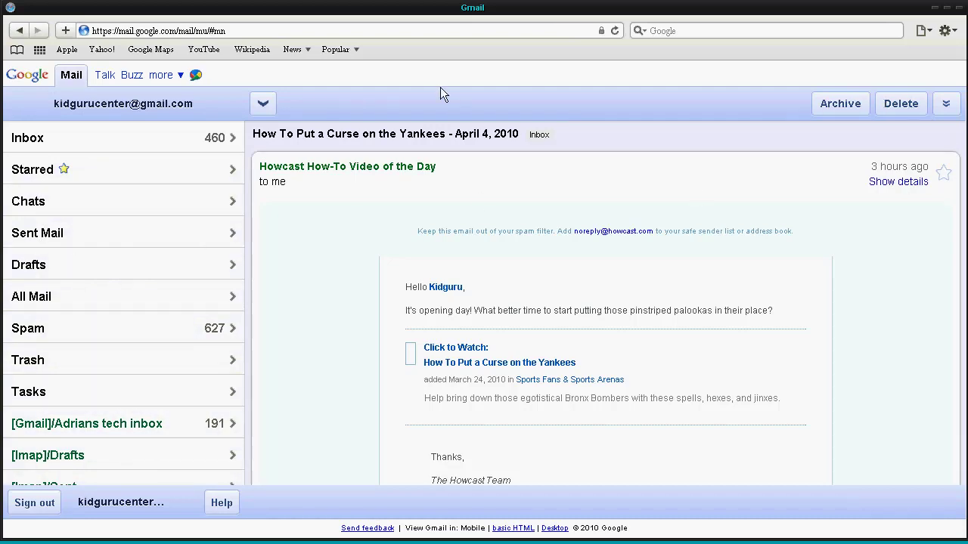
{"action": "left_click", "coordinate": [180, 78]}
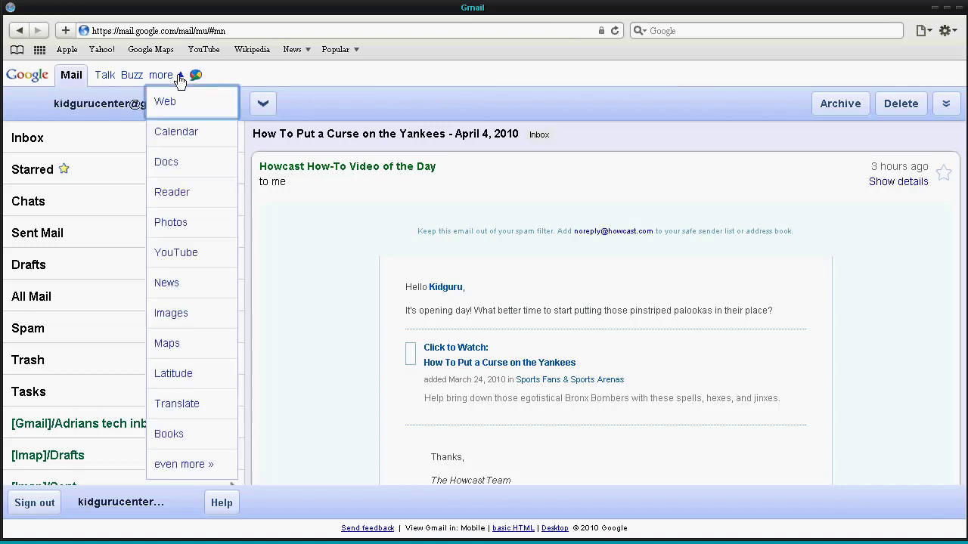
{"action": "left_click", "coordinate": [181, 144]}
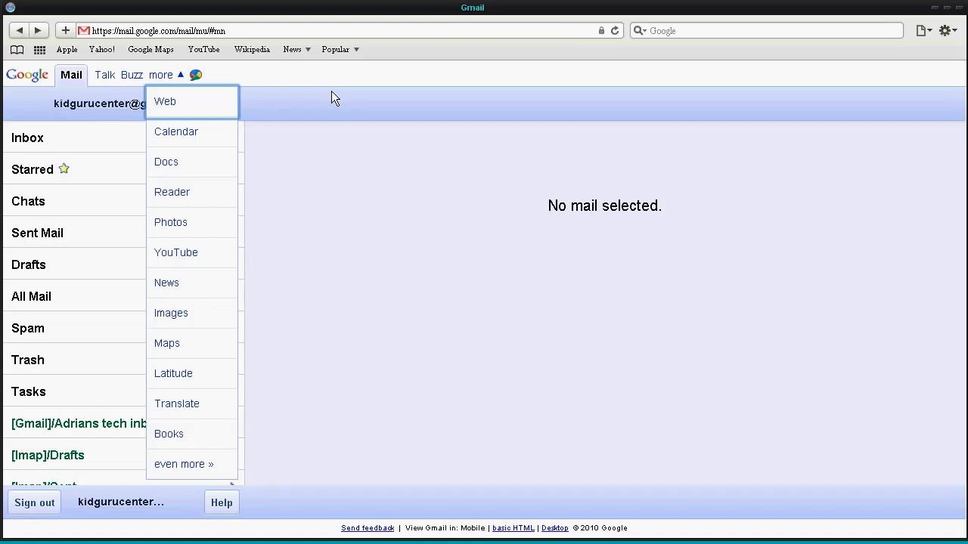
{"action": "left_click", "coordinate": [332, 93]}
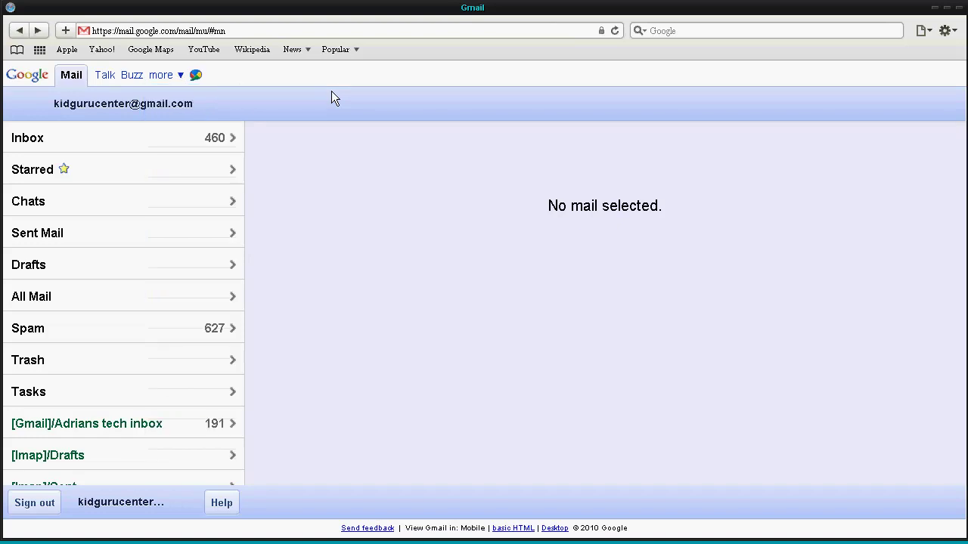